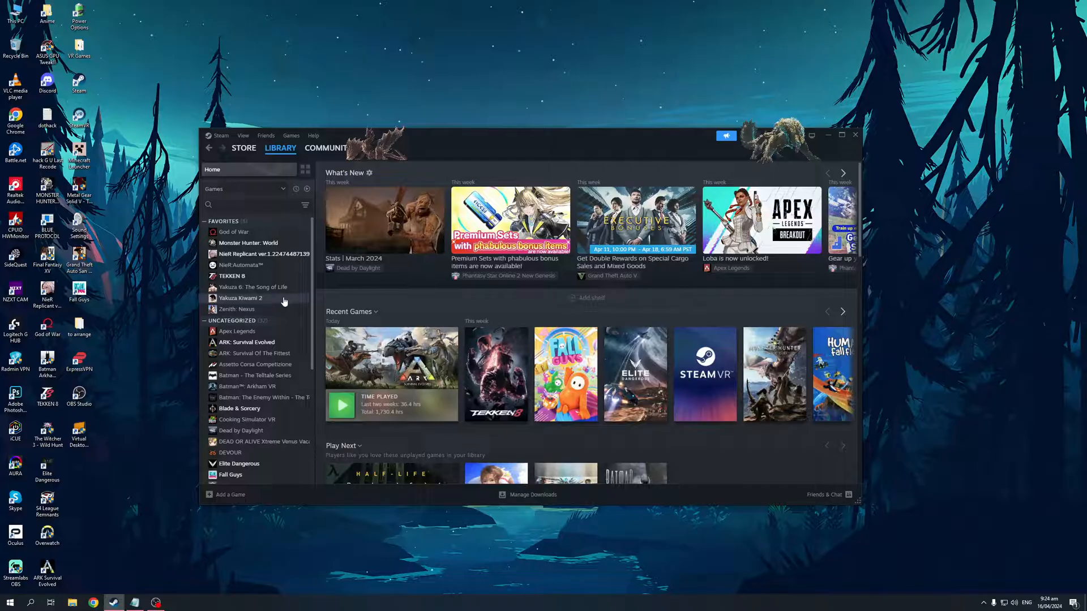
- View Yakuza Kiwami 2's page, then TEKKEN 8's page showing its cloud files are up to date
{"action": "left_click", "coordinate": [284, 301]}
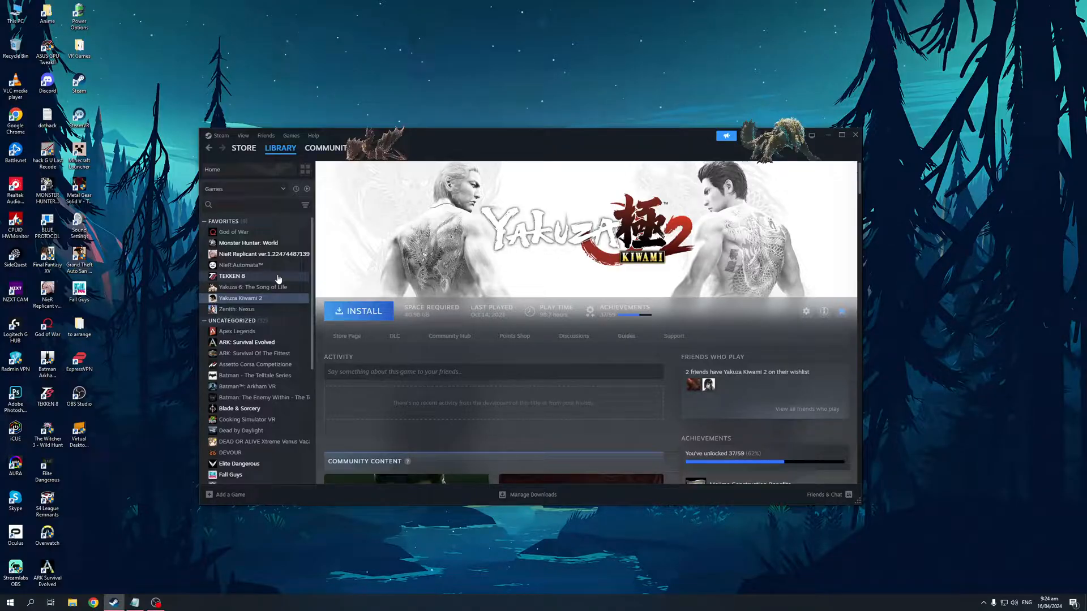
{"action": "left_click", "coordinate": [277, 278]}
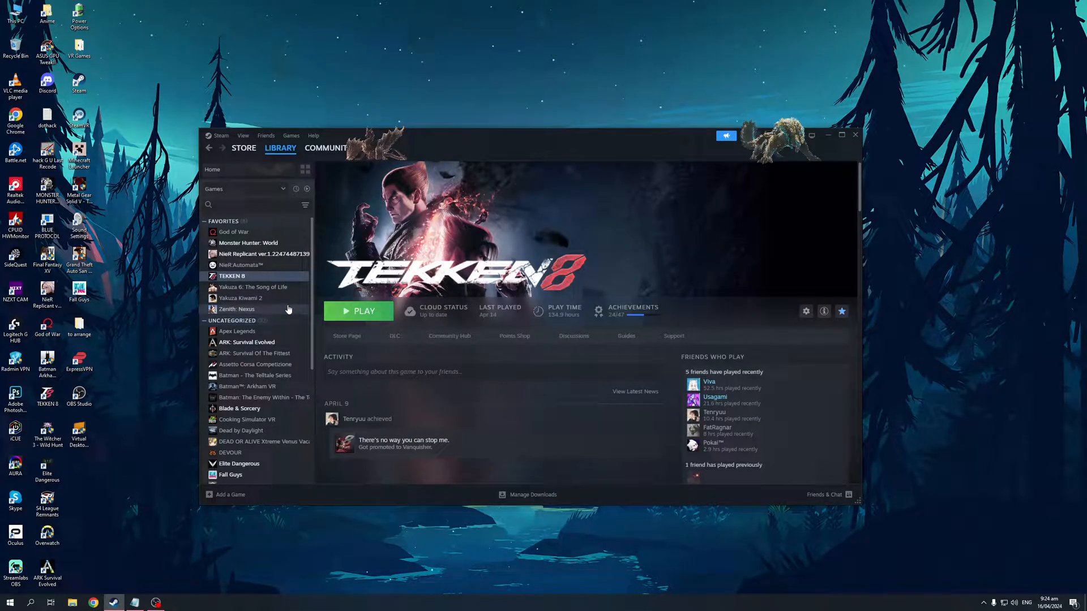
{"action": "mouse_move", "coordinate": [410, 311]}
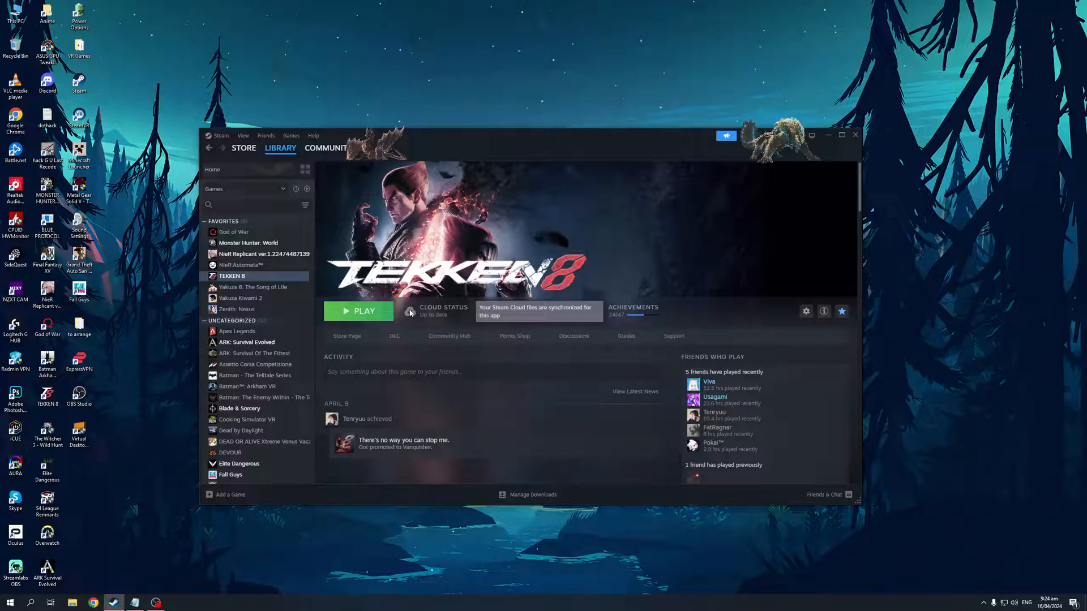
{"action": "left_click", "coordinate": [252, 298]}
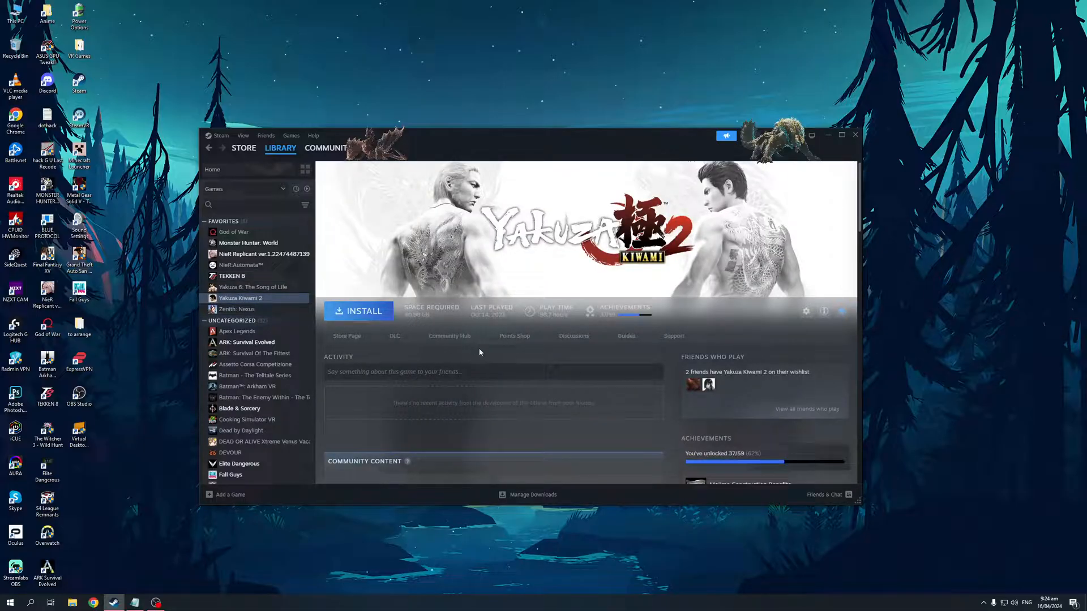
{"action": "right_click", "coordinate": [270, 303]}
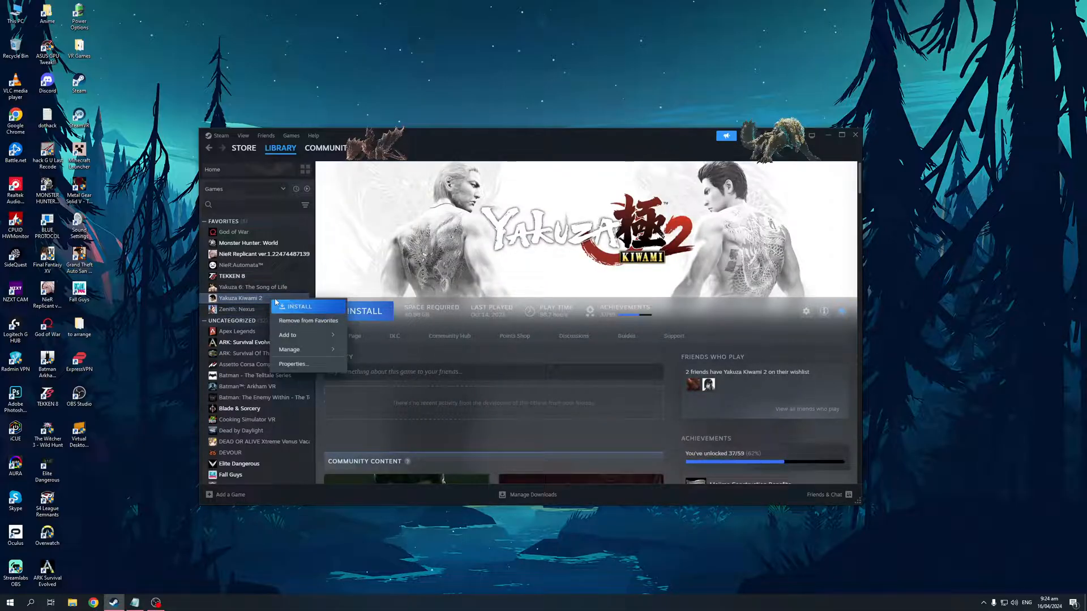
{"action": "left_click", "coordinate": [295, 364]}
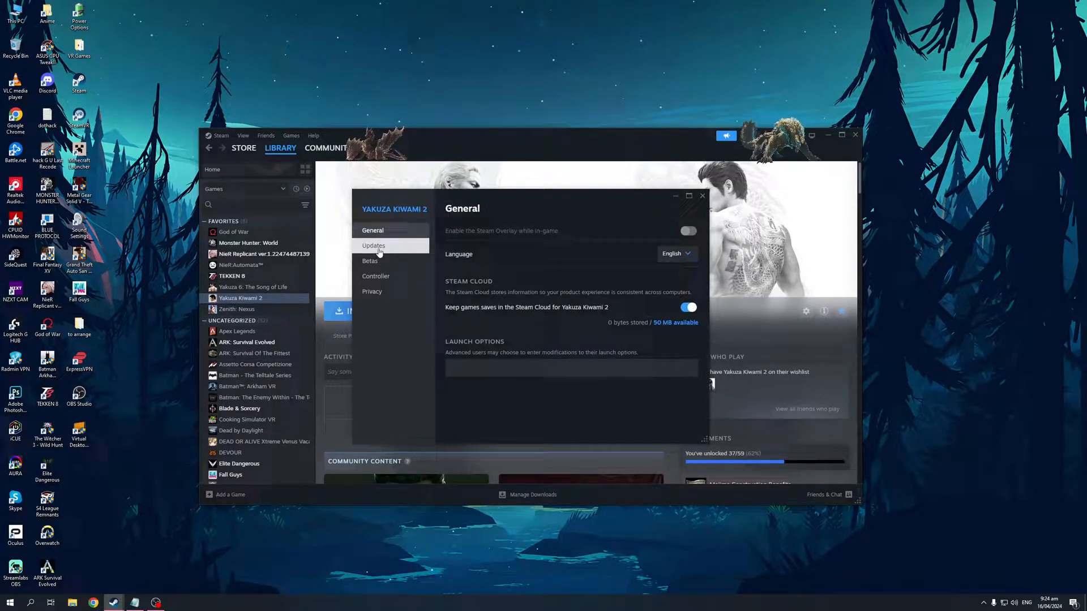
{"action": "left_click", "coordinate": [374, 245]}
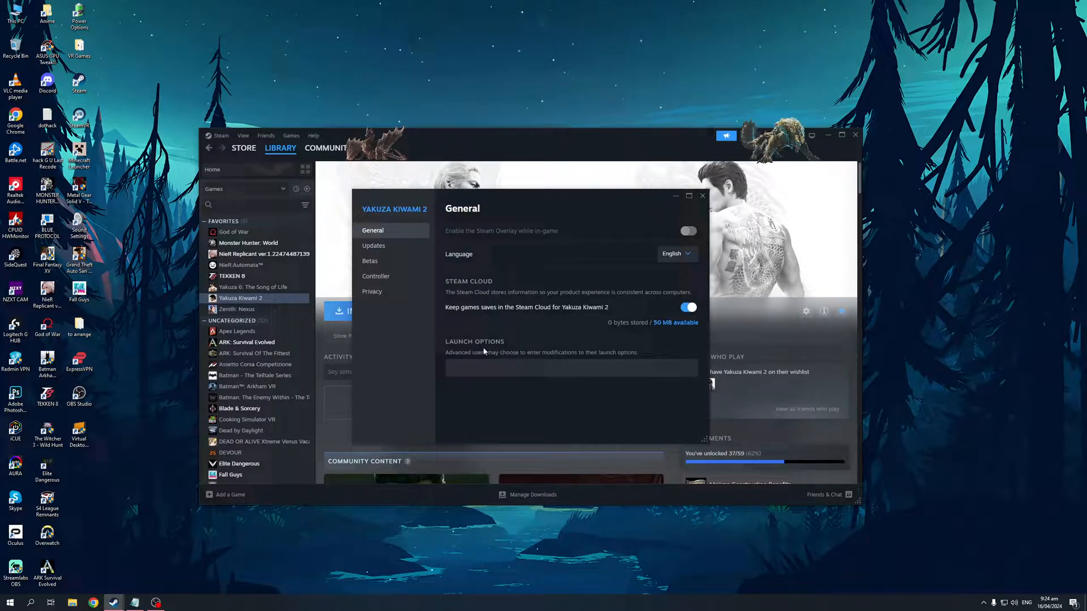
{"action": "left_click", "coordinate": [701, 196]}
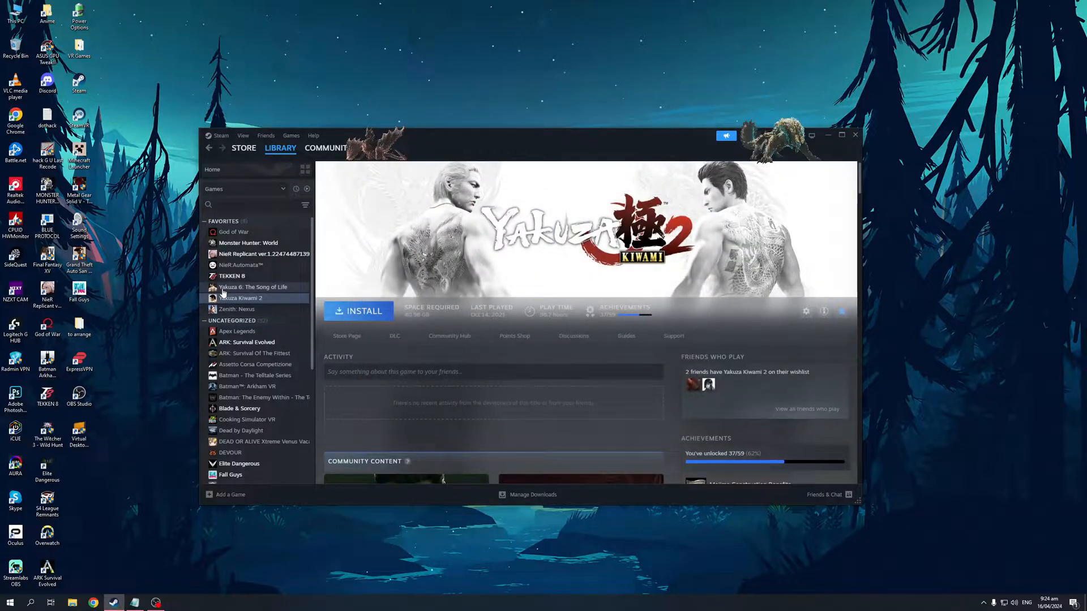
{"action": "right_click", "coordinate": [241, 299]}
{"action": "left_click", "coordinate": [256, 360]}
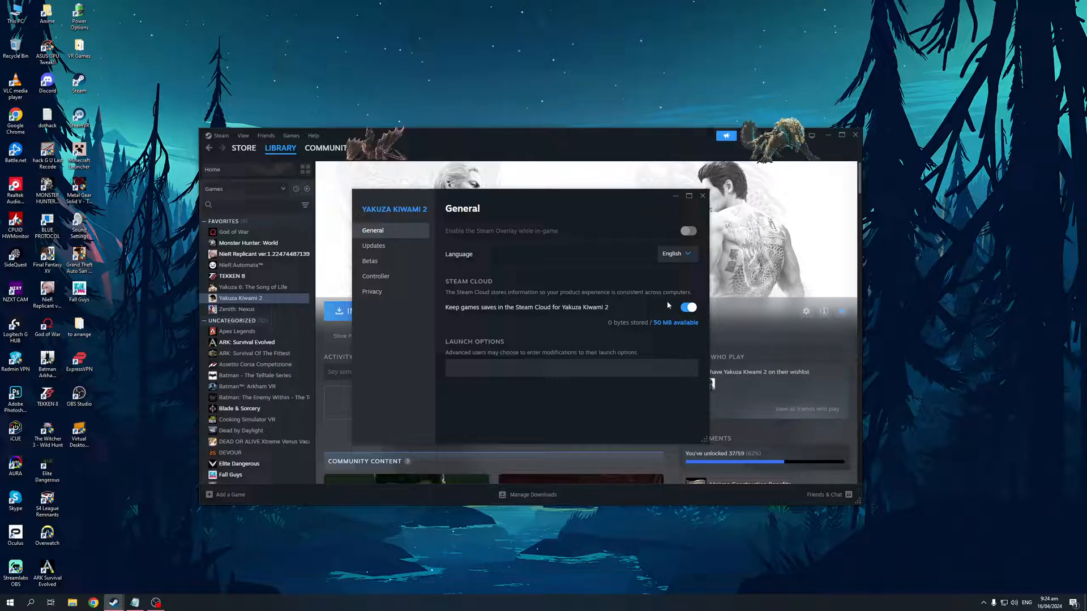
{"action": "left_click", "coordinate": [702, 196]}
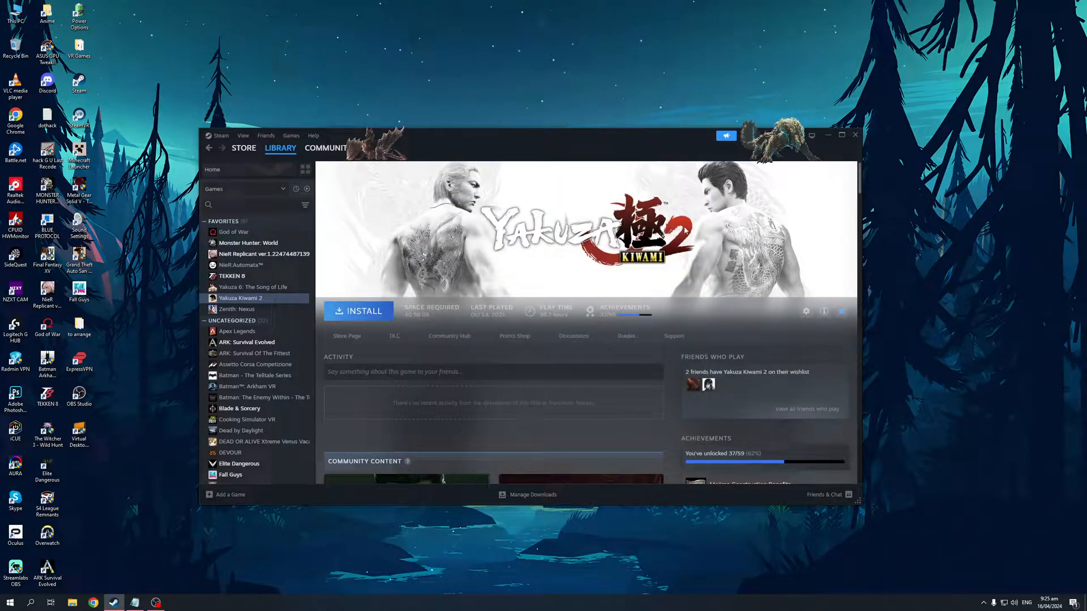
- Review the Steam menu's Restore Game Backup option without using it, then go to Library Home
{"action": "left_click", "coordinate": [221, 140]}
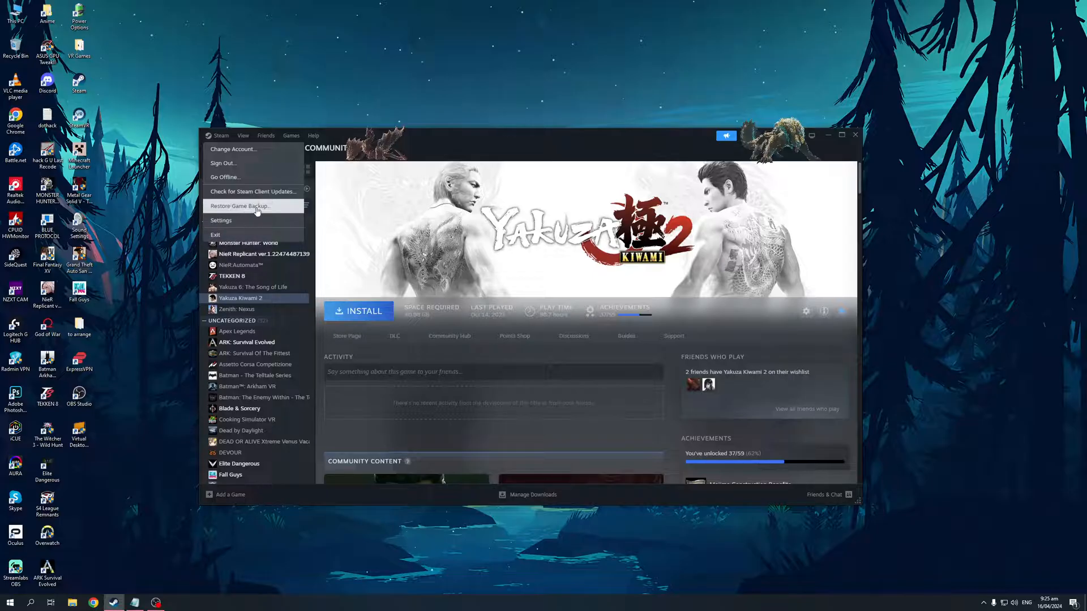
{"action": "left_click", "coordinate": [441, 137]}
{"action": "mouse_move", "coordinate": [280, 148]}
{"action": "left_click", "coordinate": [277, 164]}
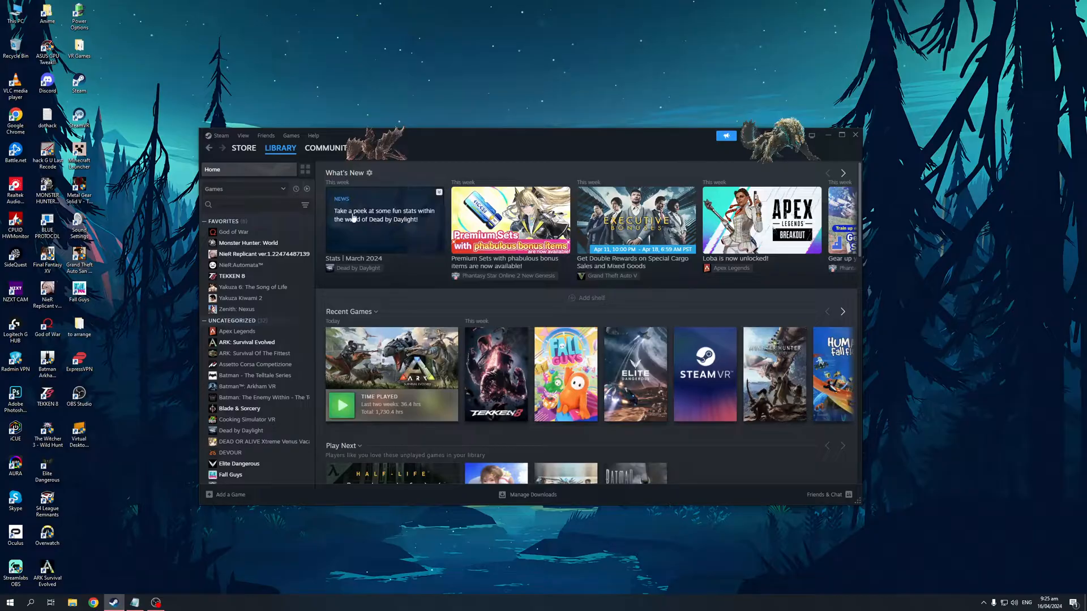